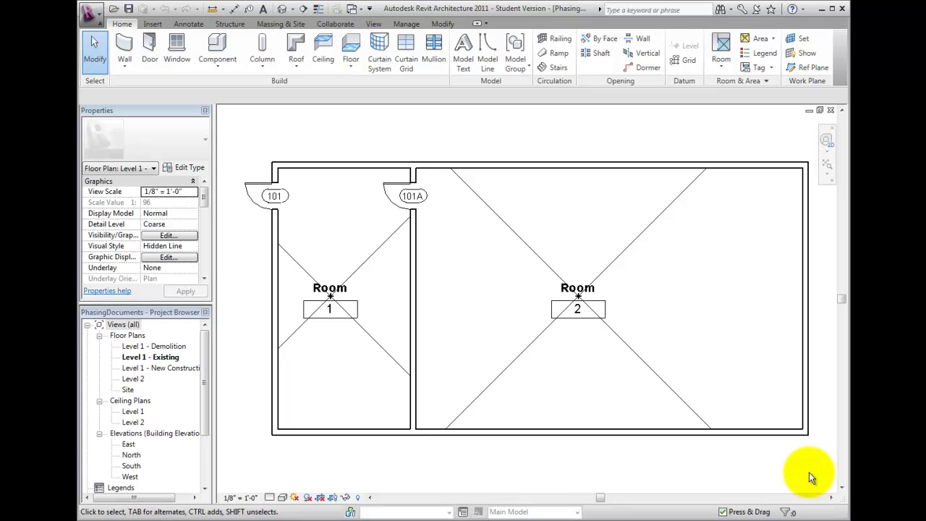
Check the phase of room 2 in the Level 1 - Existing plan
left_click(514, 362)
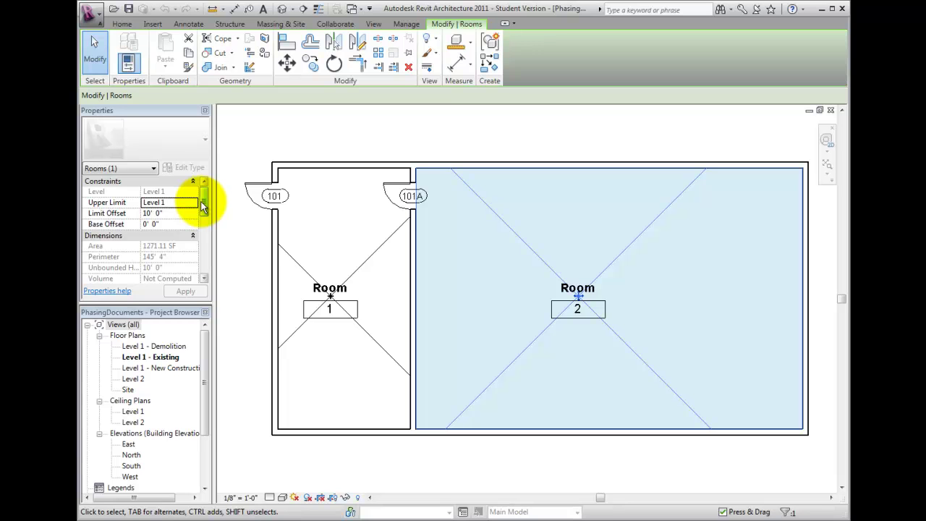
left_click_drag(201, 204, 204, 264)
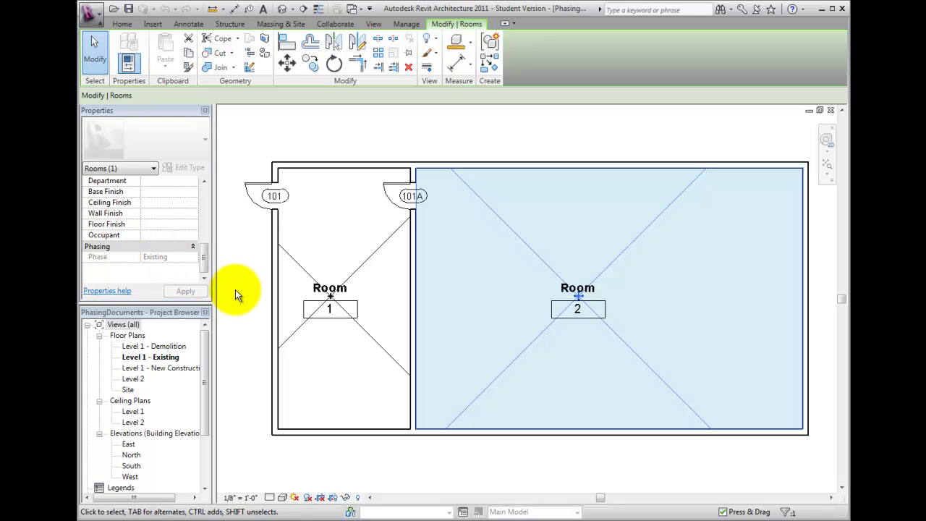
In the Level 1 - New Construction plan, place a tagged room in the small space behind door 102
left_click(166, 369)
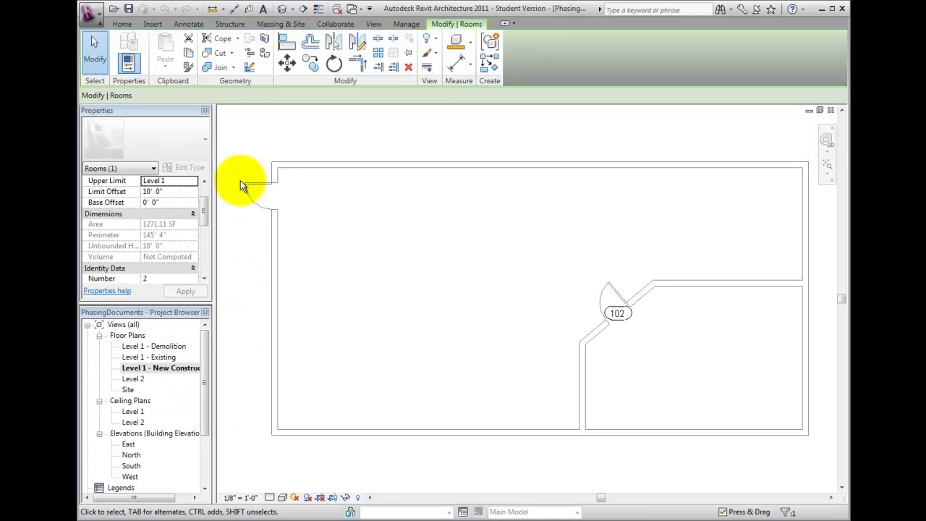
left_click(123, 24)
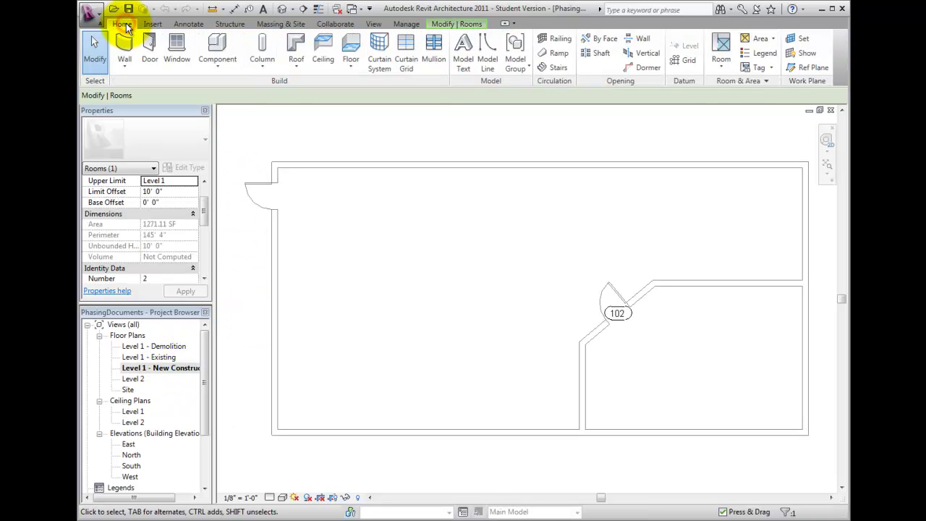
left_click(721, 45)
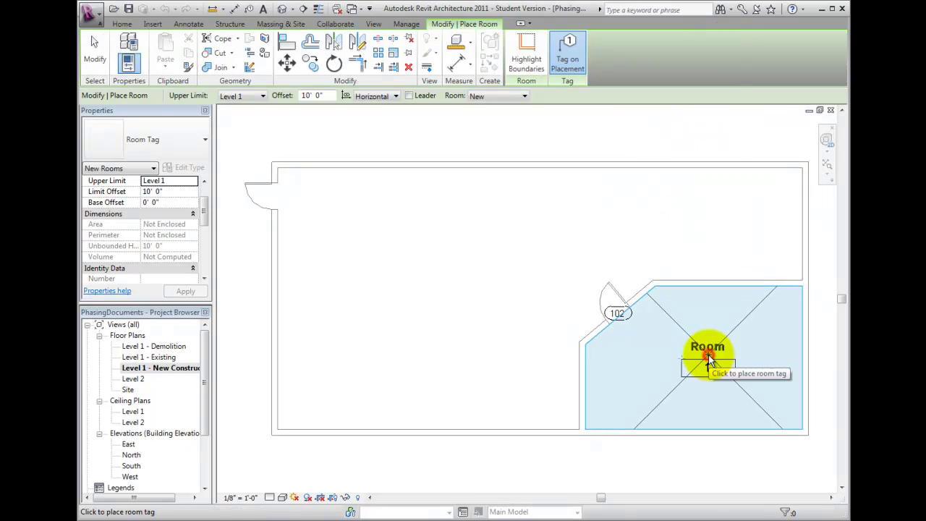
left_click(708, 355)
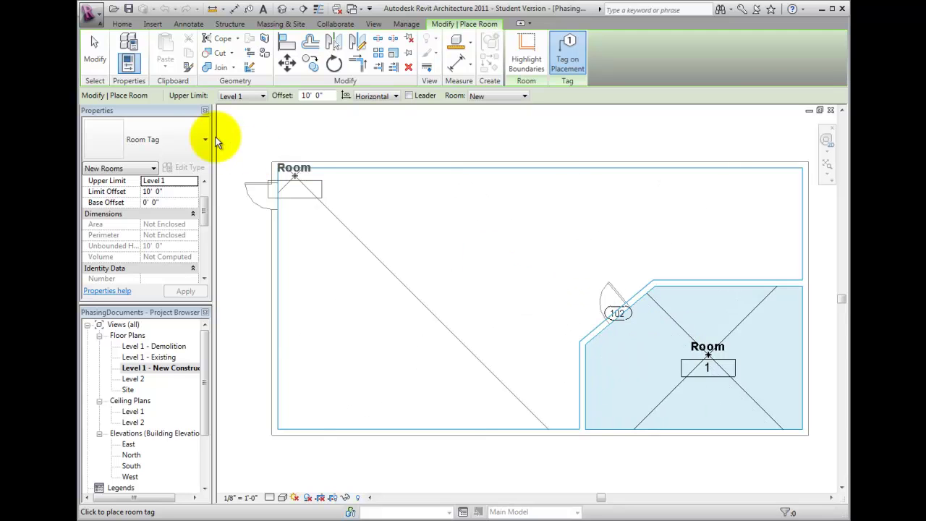
left_click(97, 57)
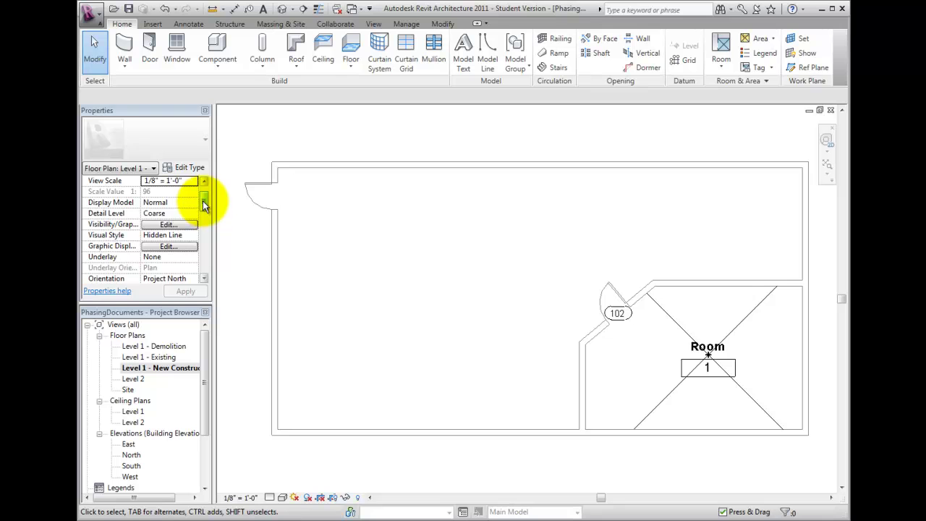
Set the phase of the Level 1 - New Construction view to New Construction and apply it
left_click_drag(204, 206, 200, 262)
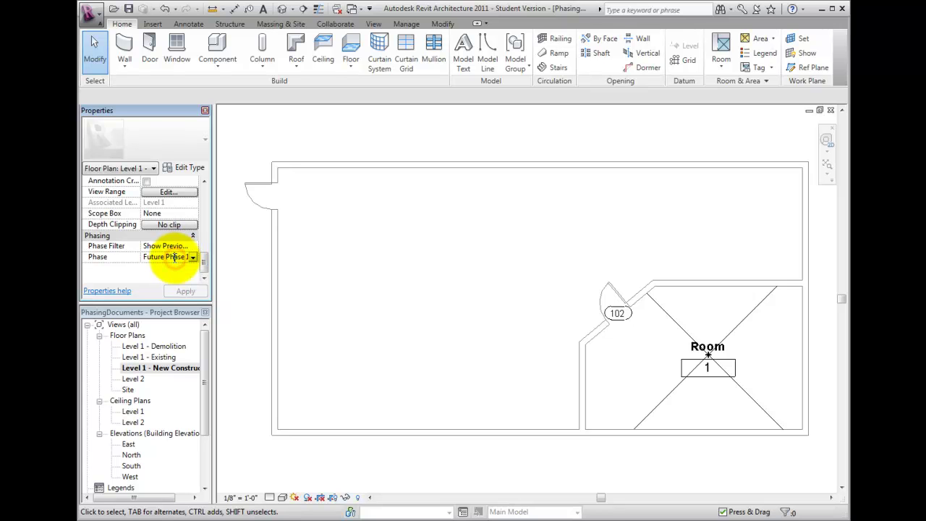
left_click(188, 259)
left_click(193, 256)
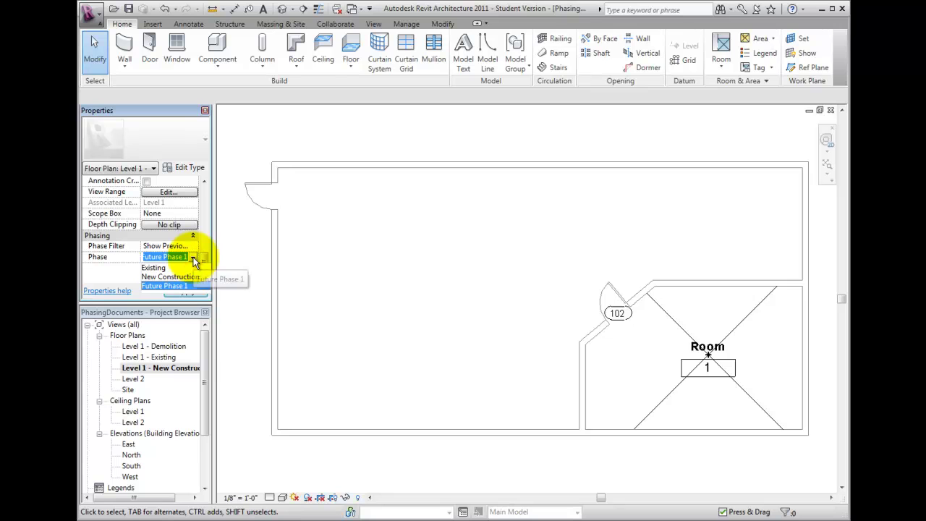
left_click(181, 276)
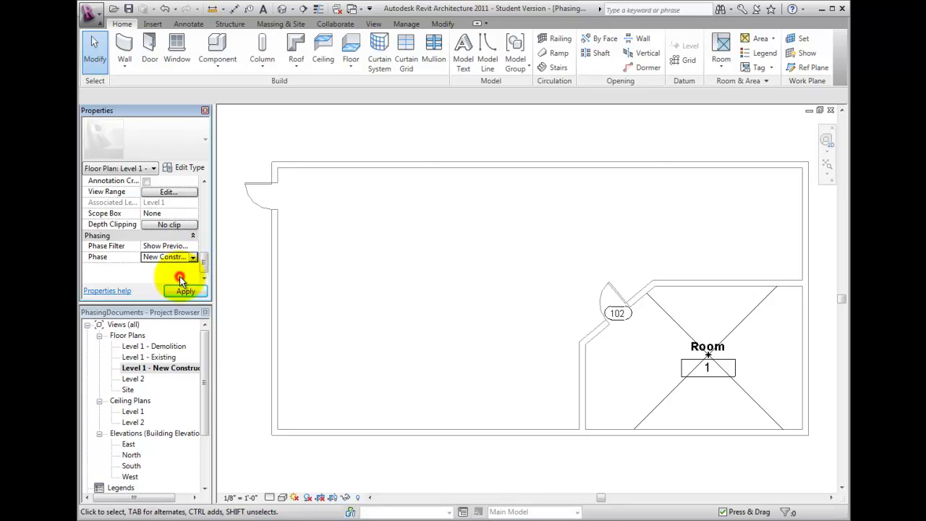
left_click(186, 292)
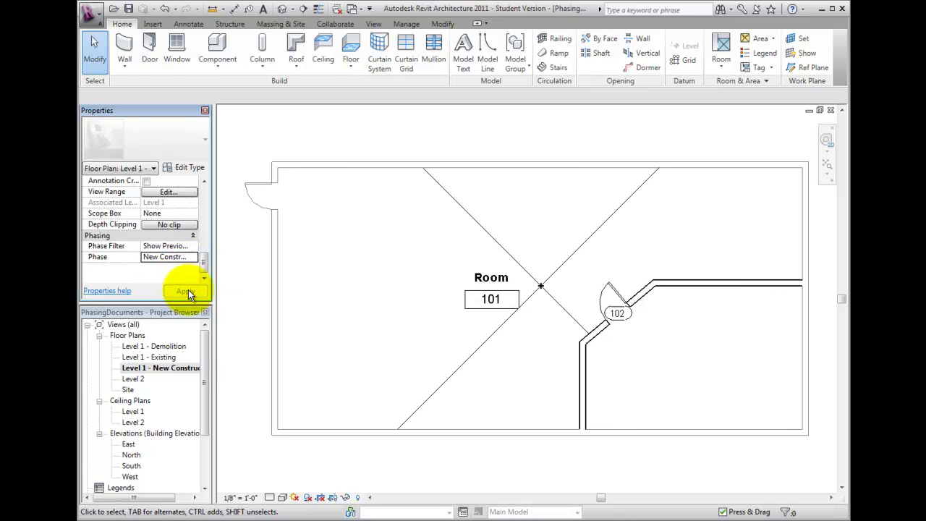
Set the plan view's phase back to Future Phase 1 and apply it
left_click(196, 258)
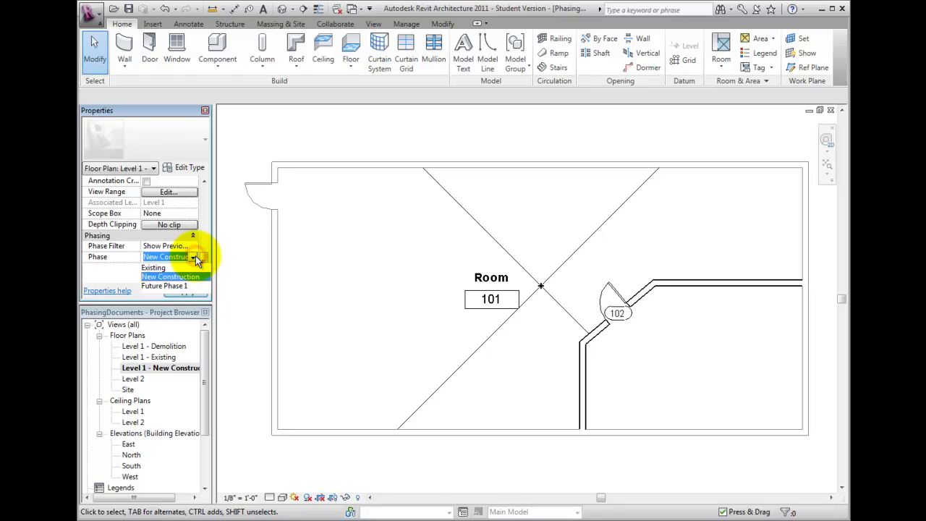
left_click(181, 287)
left_click(185, 291)
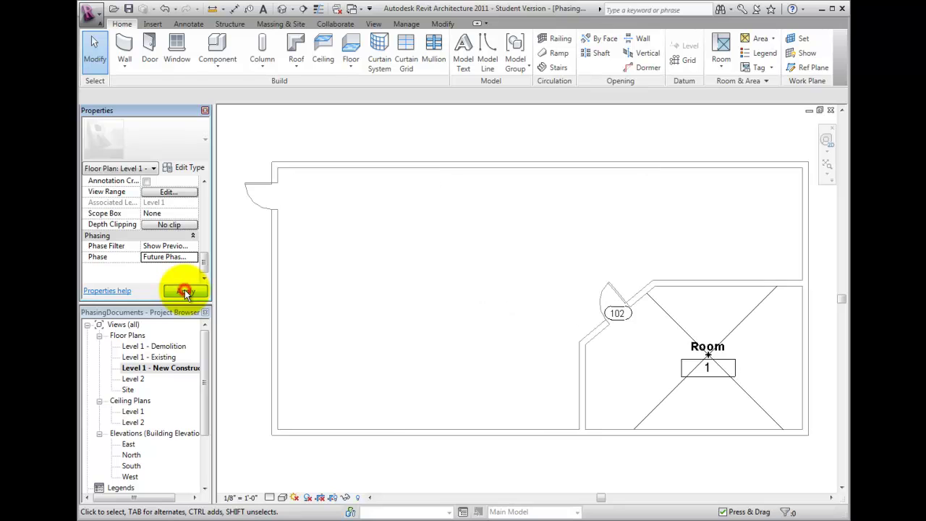
Check the phase of the newly placed room behind door 102
left_click(672, 319)
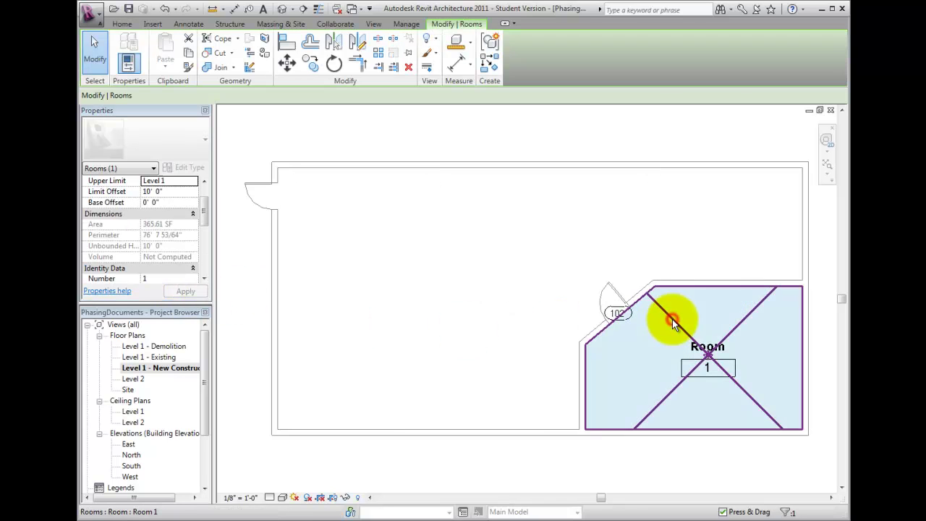
left_click(203, 211)
left_click_drag(204, 211, 206, 257)
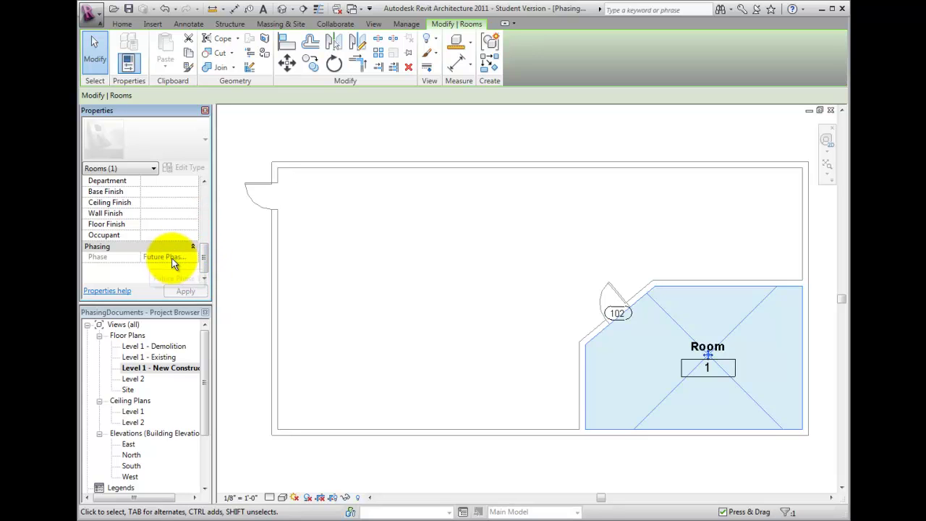
left_click(402, 312)
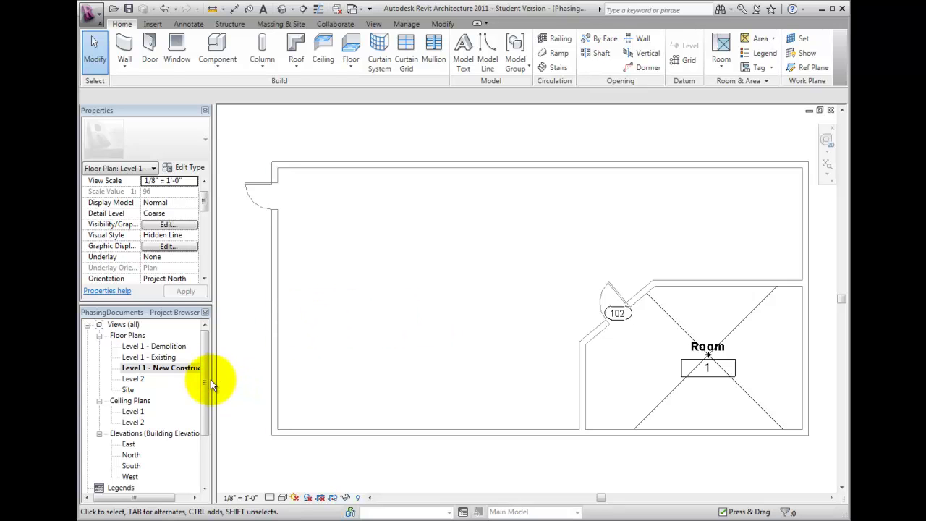
Review the phase and phase filter of the Demolition Door Schedule and the New Construction Door Schedule
left_click_drag(207, 378, 207, 431)
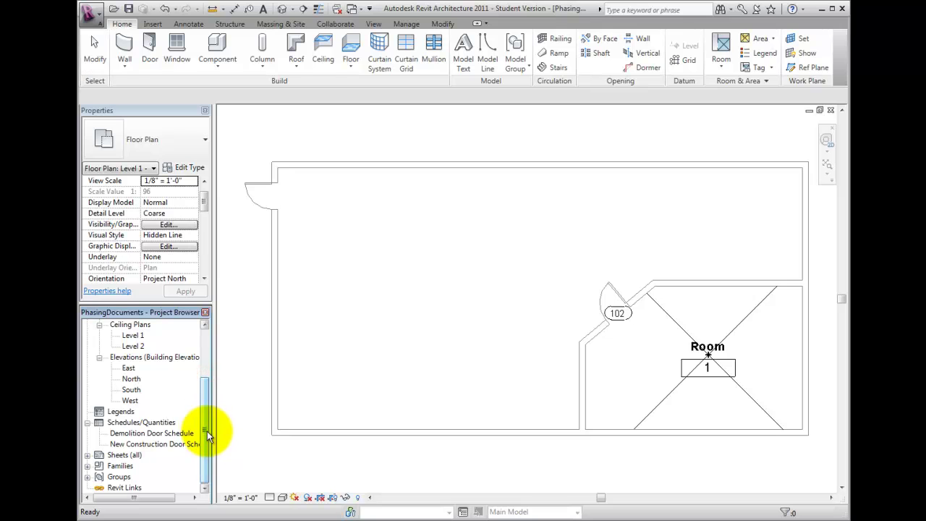
double_click(154, 432)
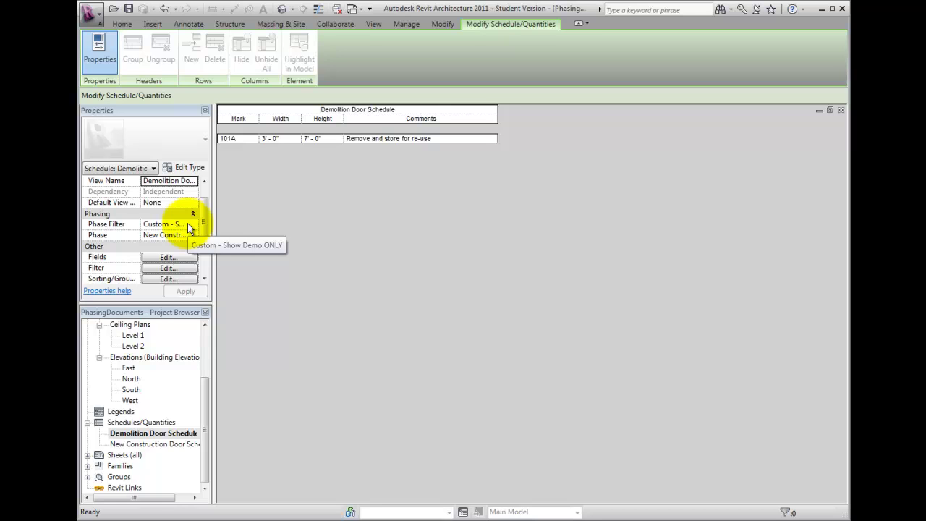
double_click(158, 444)
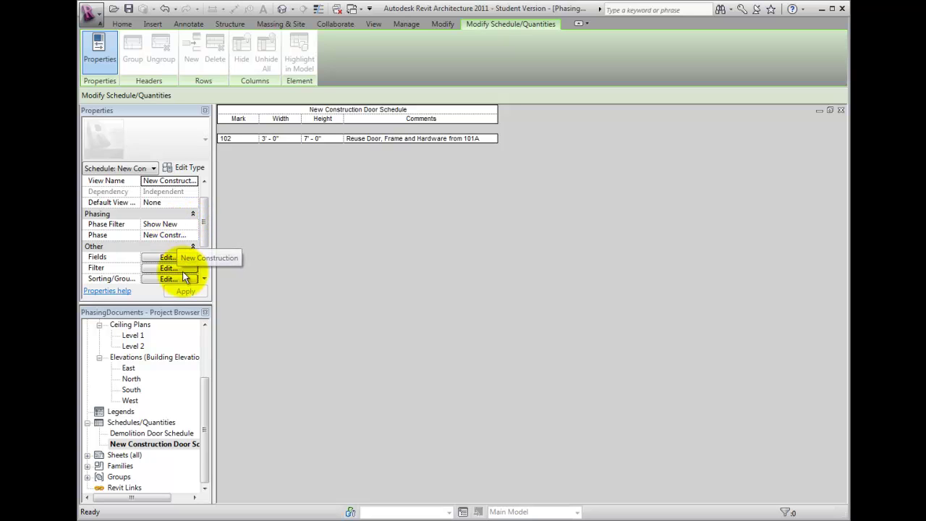
Open the Level 1 - Existing plan and place a color scheme legend above the large room
left_click(205, 336)
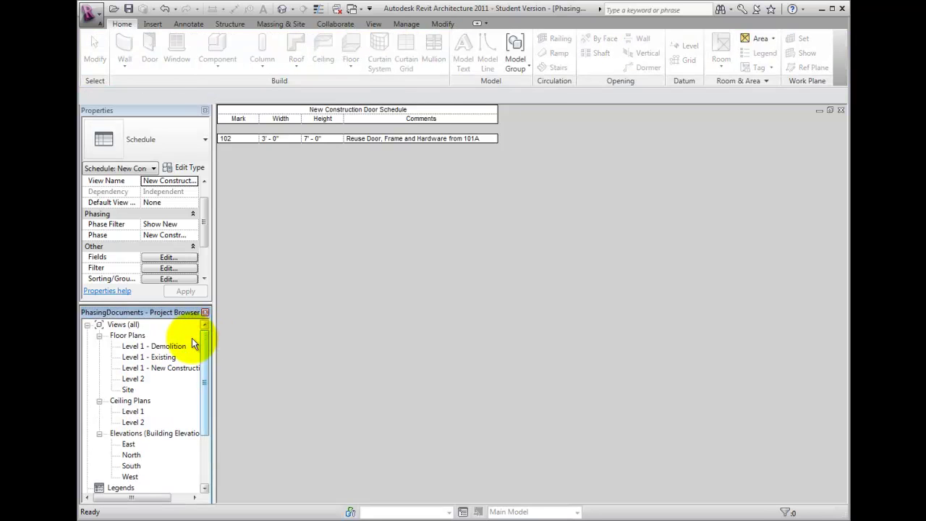
double_click(150, 357)
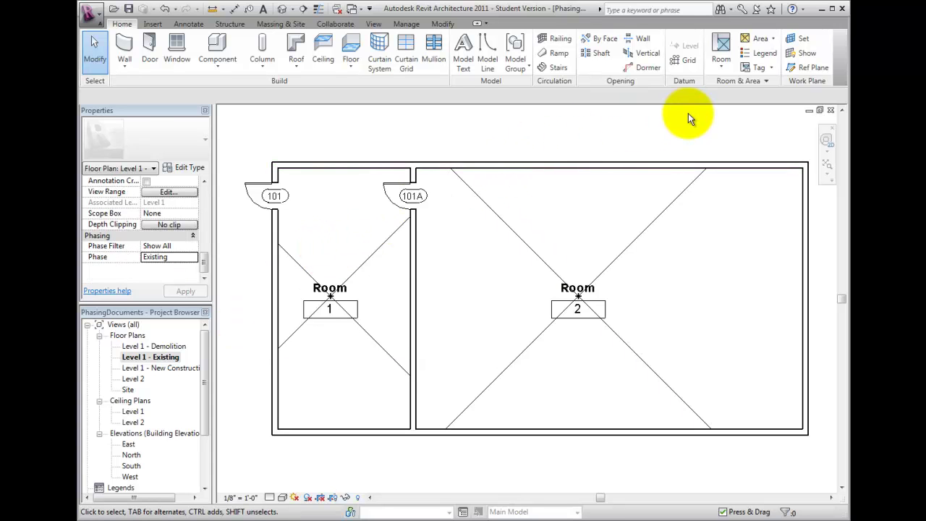
left_click(759, 53)
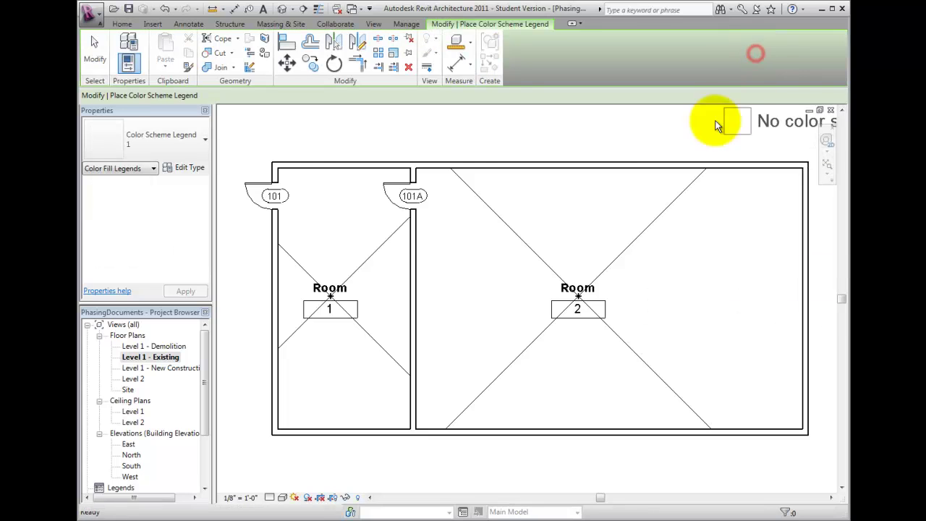
scroll(698, 144, "down", 2)
middle_click_drag(691, 162, 644, 207)
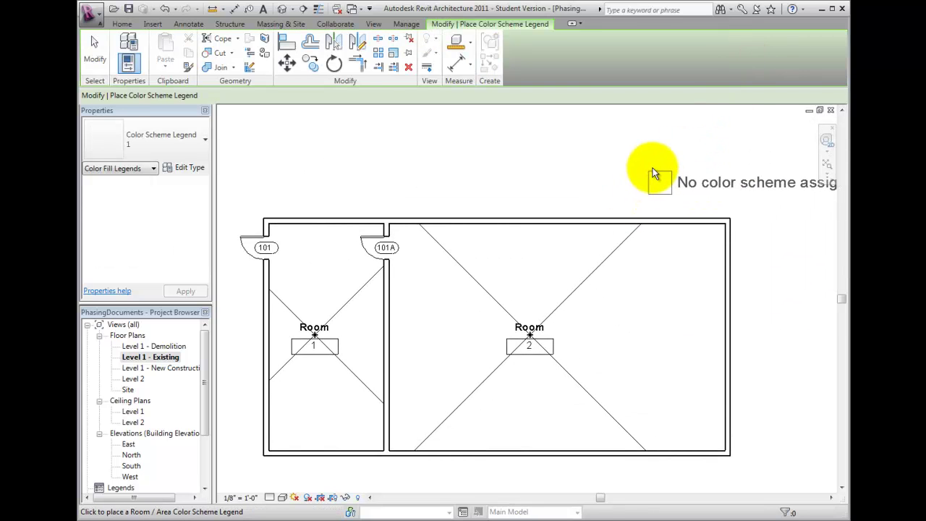
left_click(600, 129)
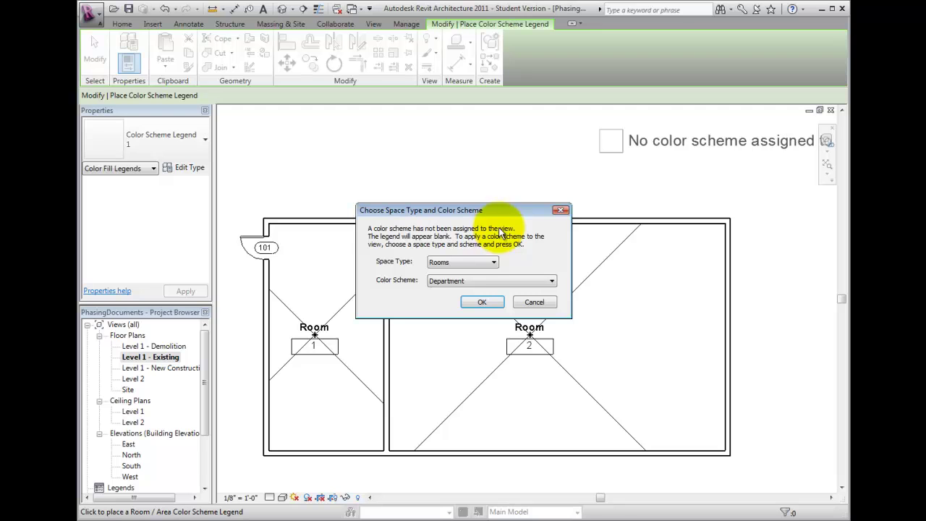
Assign the Rooms space type and the Department color scheme to the existing plan's legend
left_click(467, 261)
left_click(467, 261)
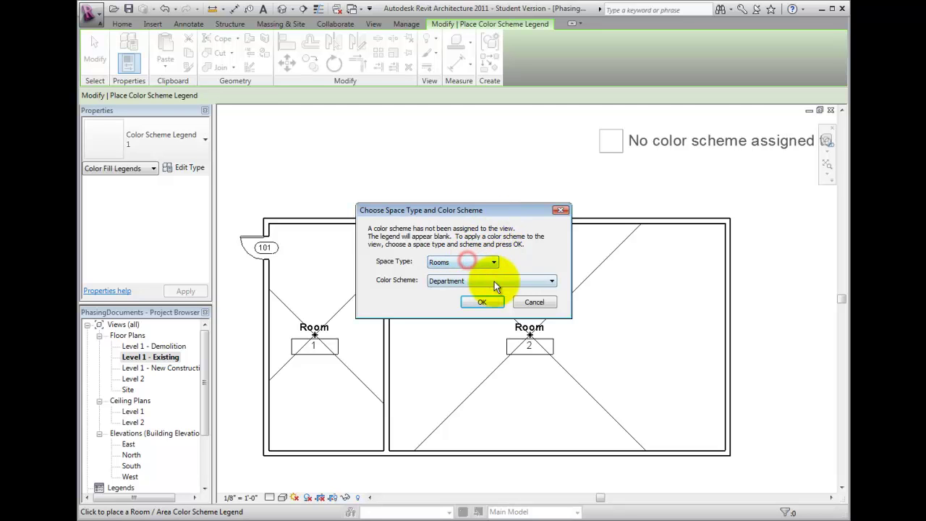
left_click(494, 282)
left_click(493, 283)
left_click(481, 302)
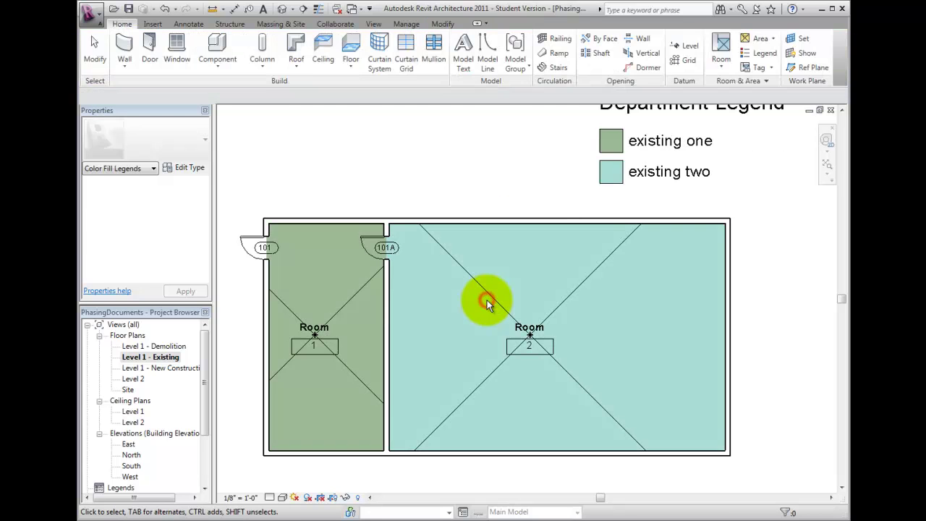
scroll(510, 247, "down", 1)
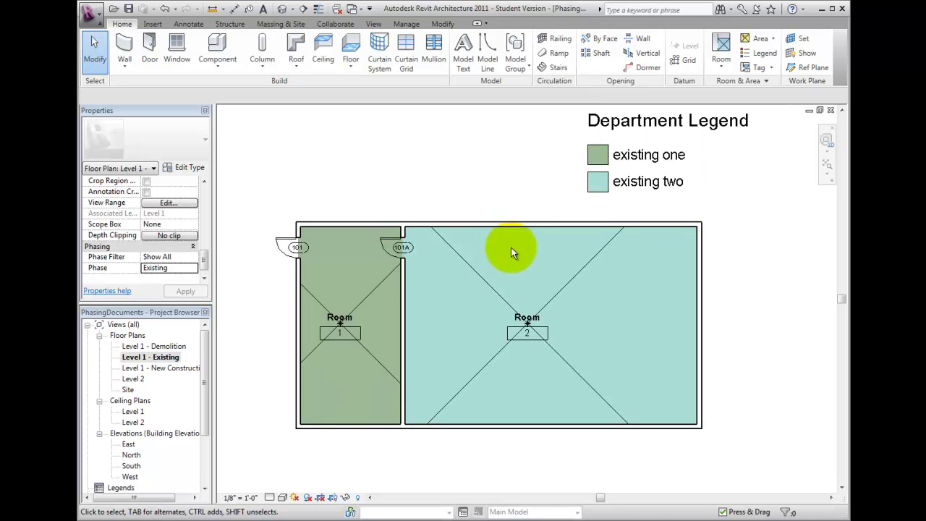
middle_click_drag(510, 248, 520, 251)
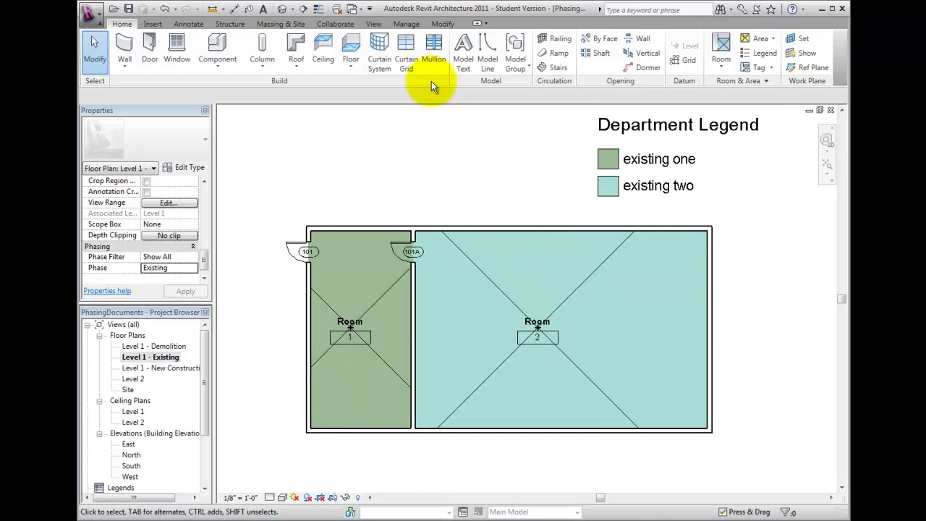
Show only the Level 1 - New Construction and Level 1 - Existing plans tiled side by side, each fitted to its window
left_click(374, 25)
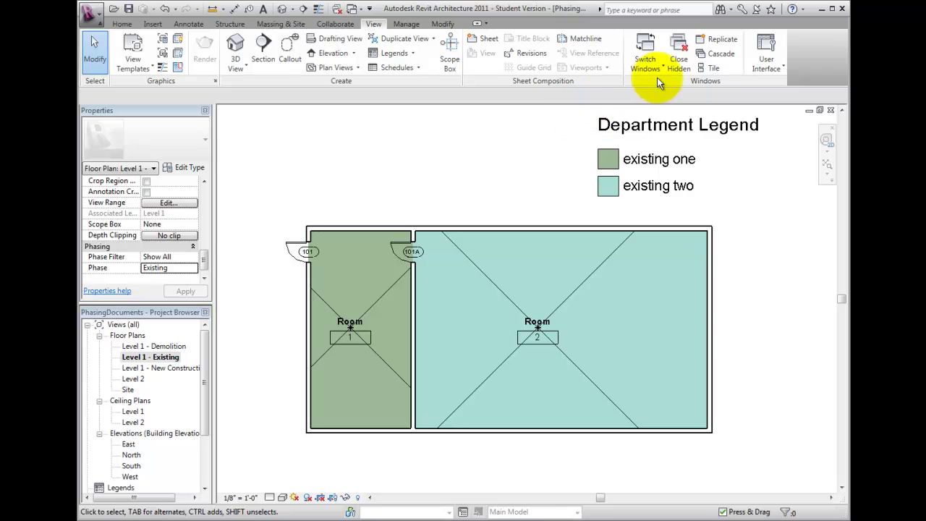
left_click(684, 50)
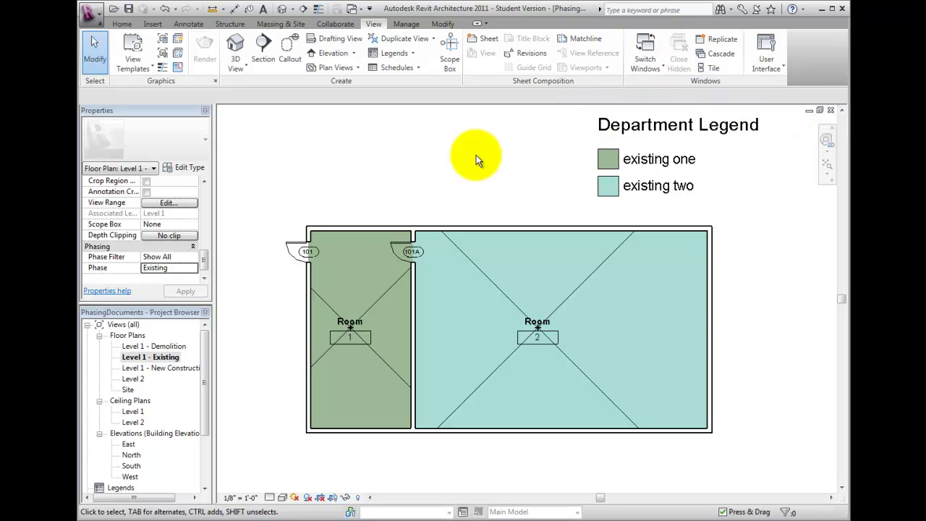
double_click(155, 367)
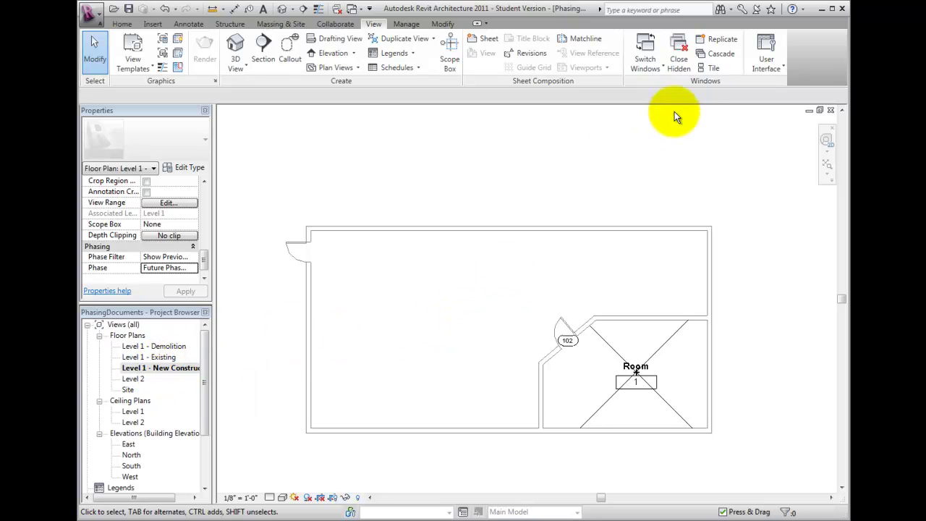
left_click(711, 70)
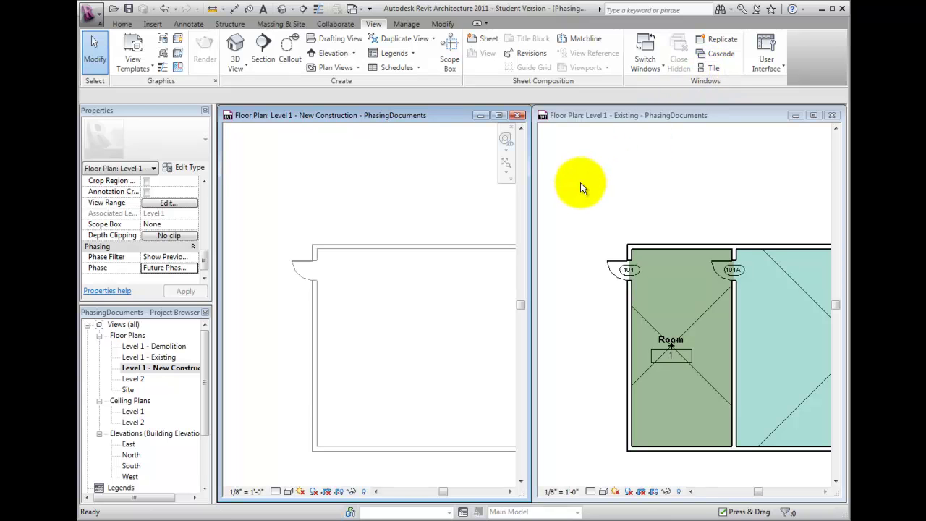
key("z")
key("a")
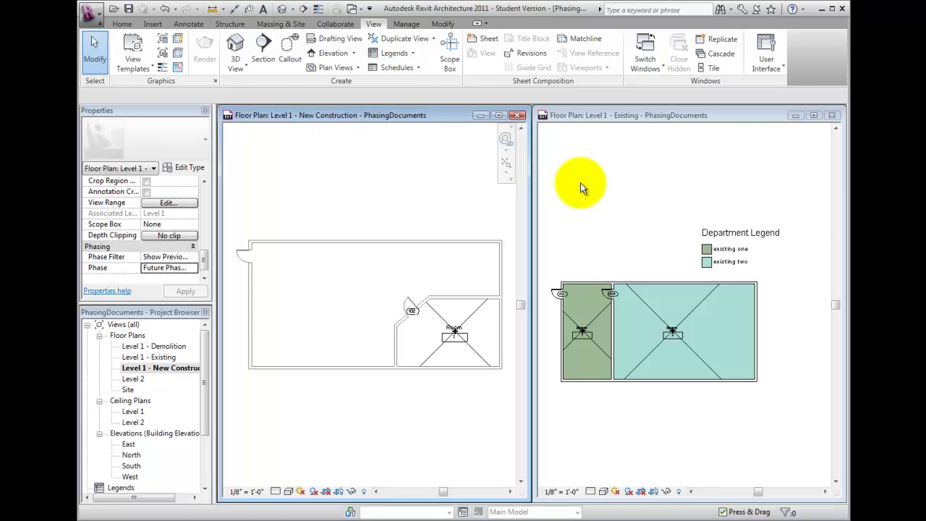
Place a color legend above the Level 1 - New Construction plan using the Rooms space type and Department color scheme
left_click(416, 204)
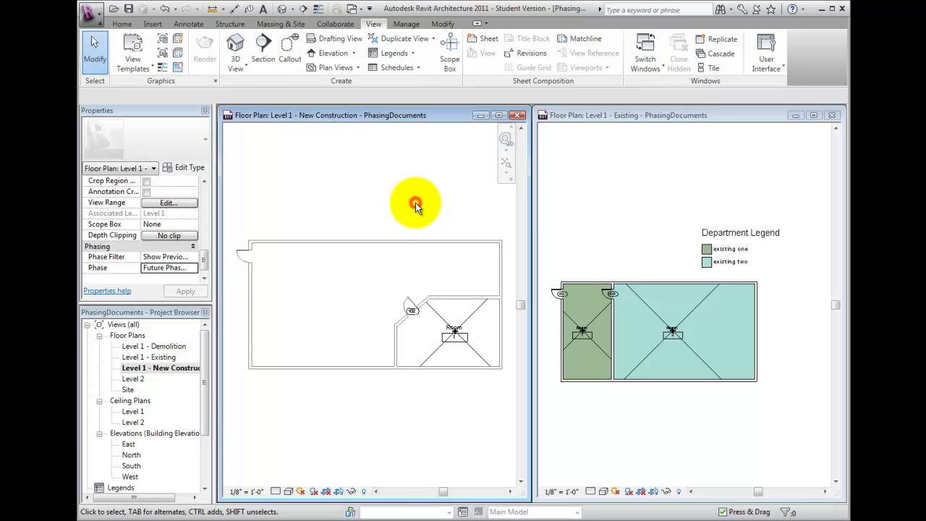
left_click(121, 24)
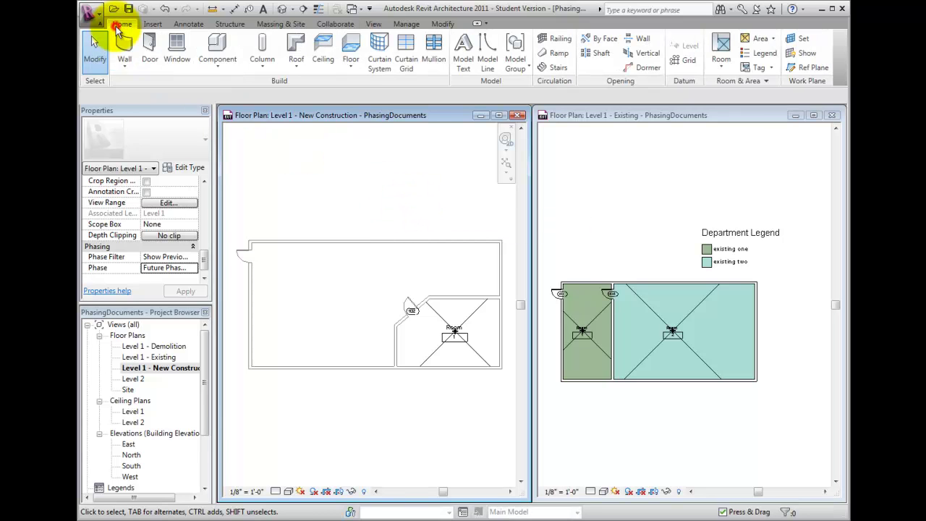
left_click(753, 55)
left_click(327, 166)
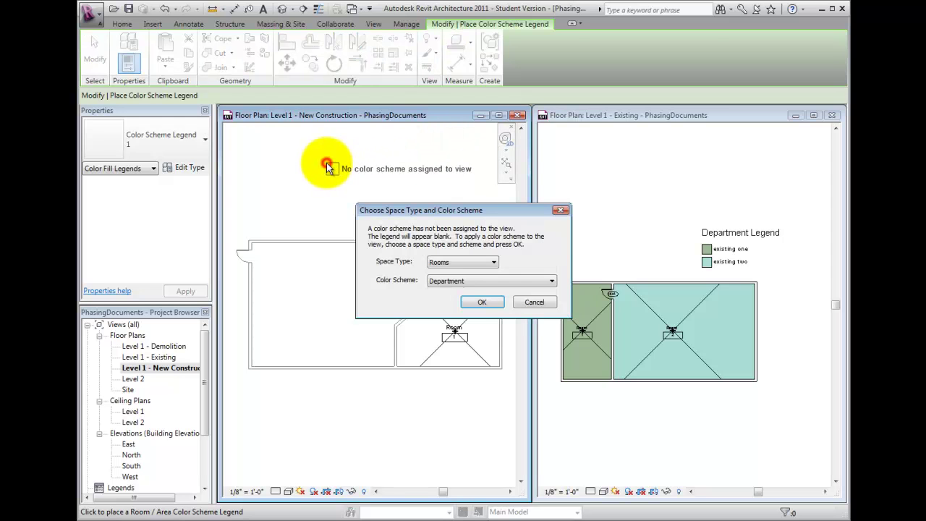
left_click(480, 302)
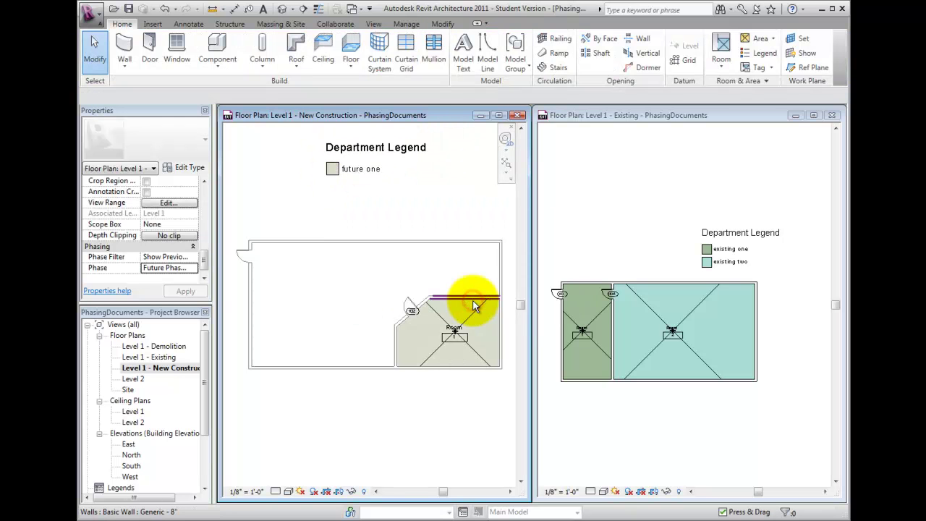